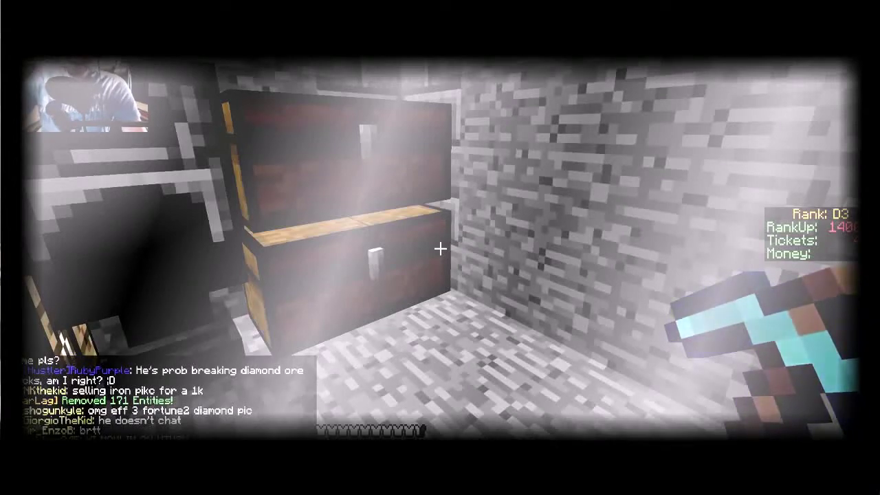
# Step back from the stone room's chests and close the ore-filled chest
pyautogui.press('s')
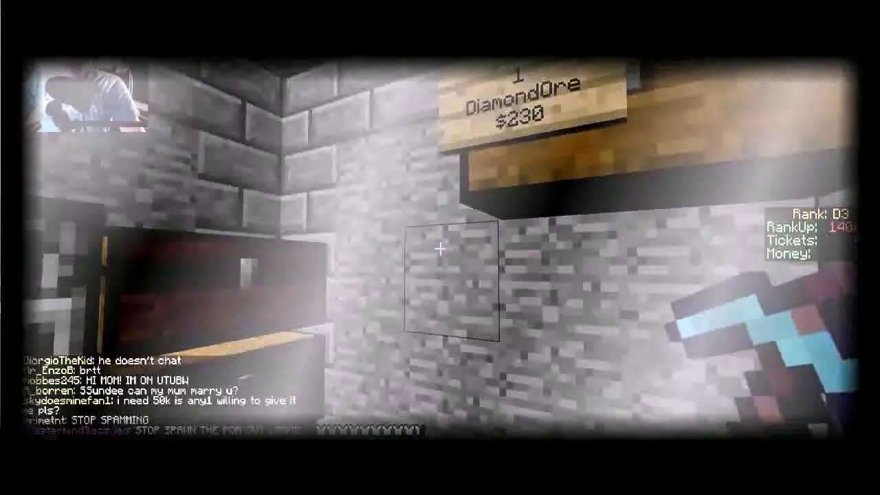
pyautogui.press('e')
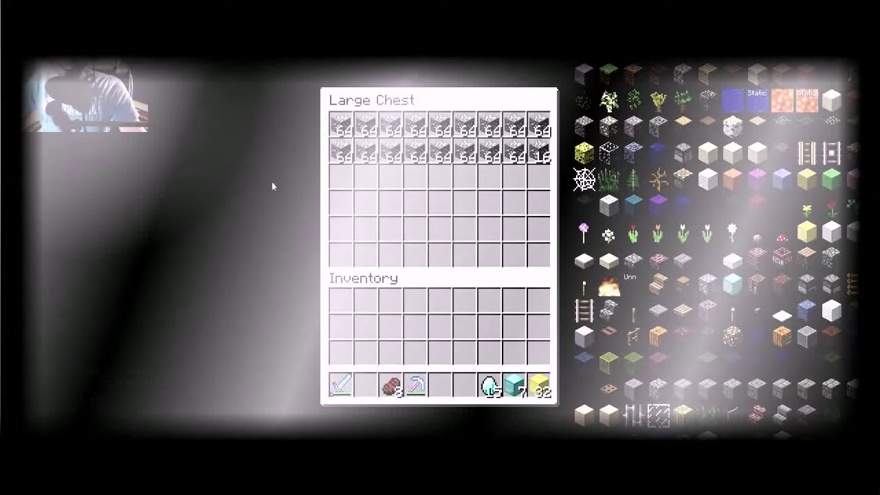
# Leave the chest screen and return to the world
pyautogui.press('Escape')
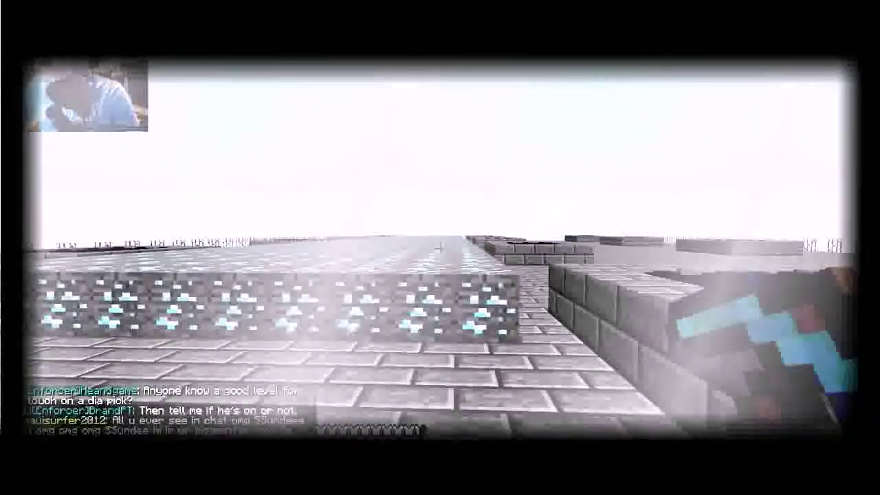
# Check inventory and chat messages, then reopen inventory showing the Unbreaking III, Fortune III, Efficiency V pickaxe
pyautogui.press('e')
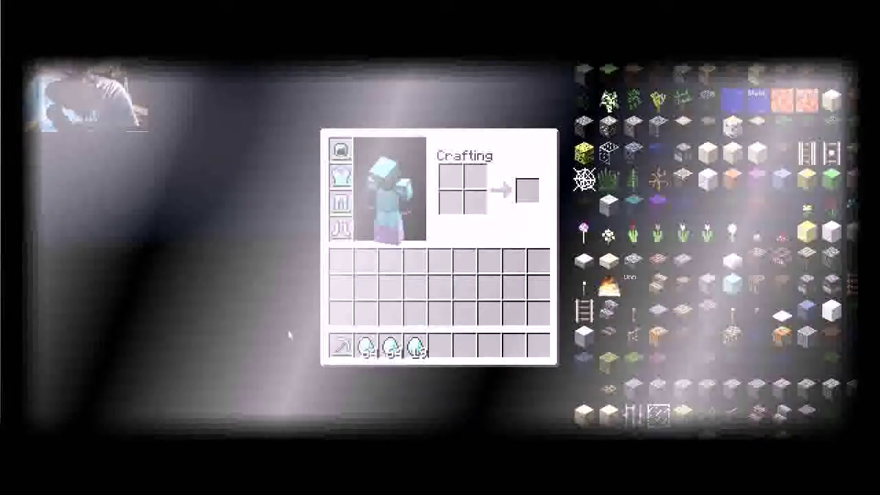
pyautogui.press('e')
pyautogui.press('t')
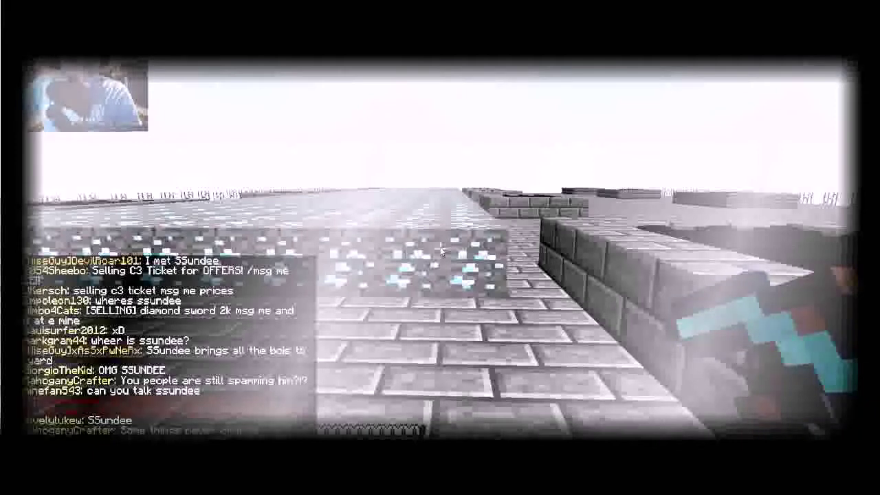
pyautogui.press('Escape')
pyautogui.scroll(-1, 440, 247)
pyautogui.press('e')
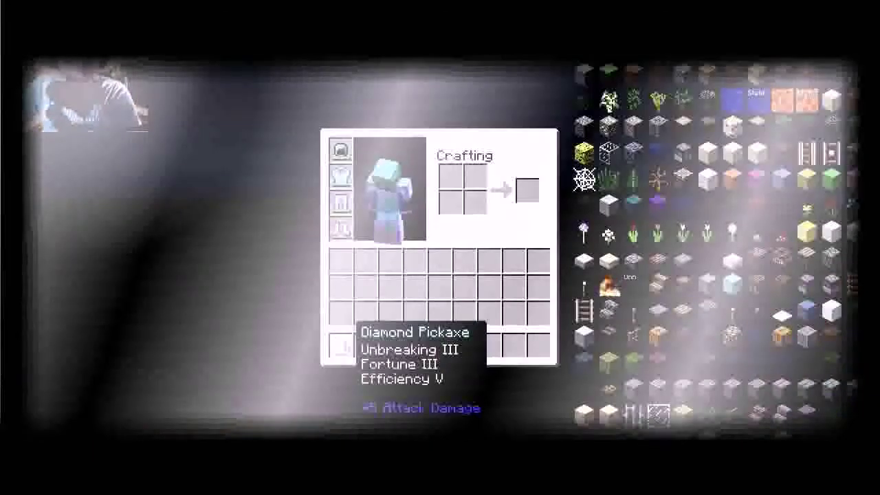